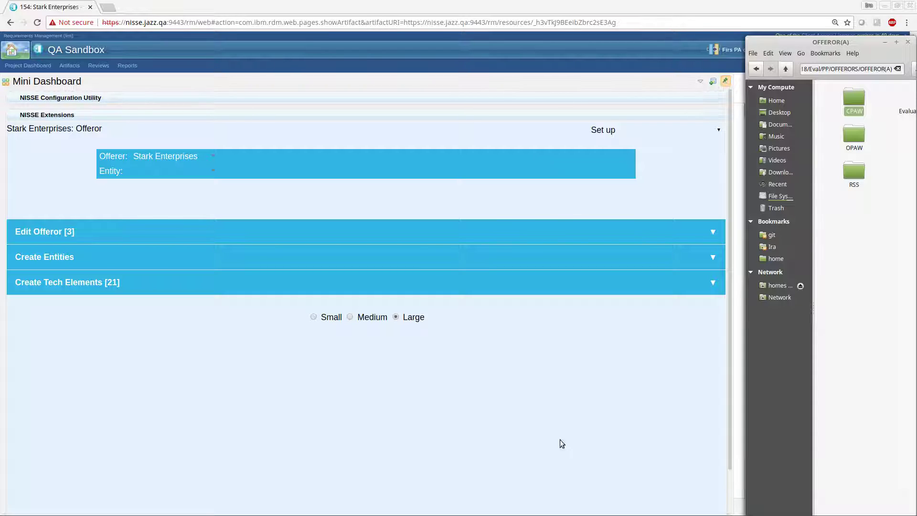
# Step: Review the past performance contract data on both sheets of the PP-1 workbook and close it without saving
pyautogui.moveTo(591, 515)
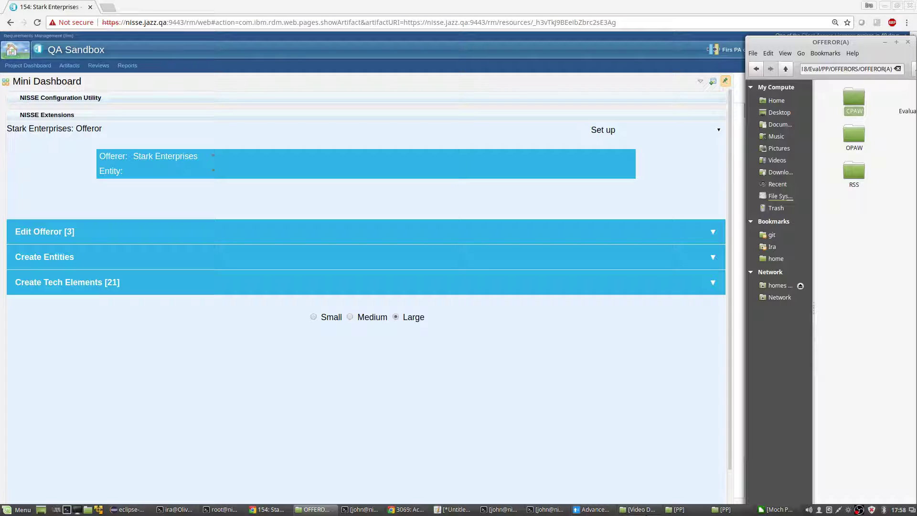
pyautogui.click(776, 509)
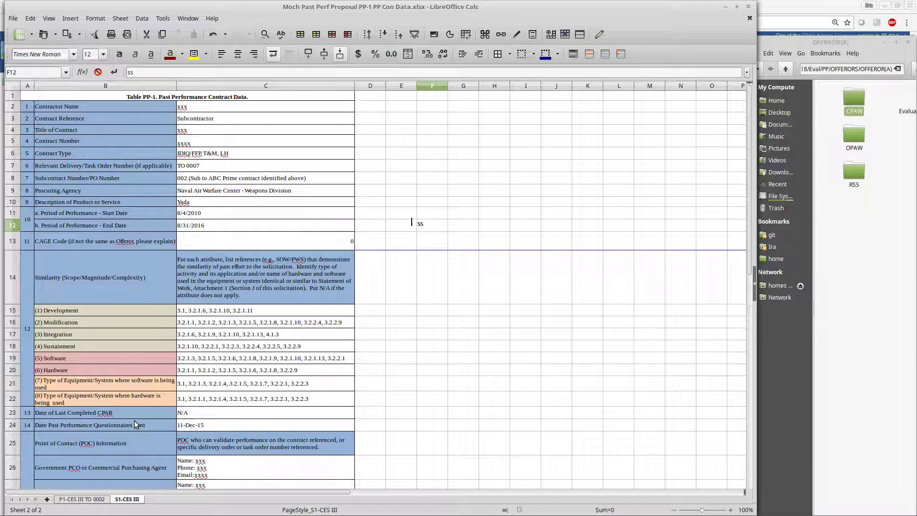
pyautogui.click(83, 501)
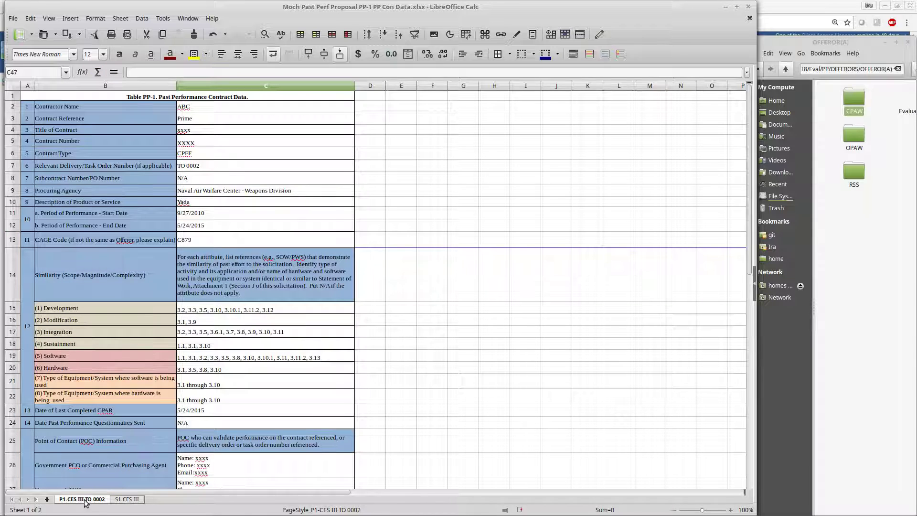
pyautogui.click(123, 502)
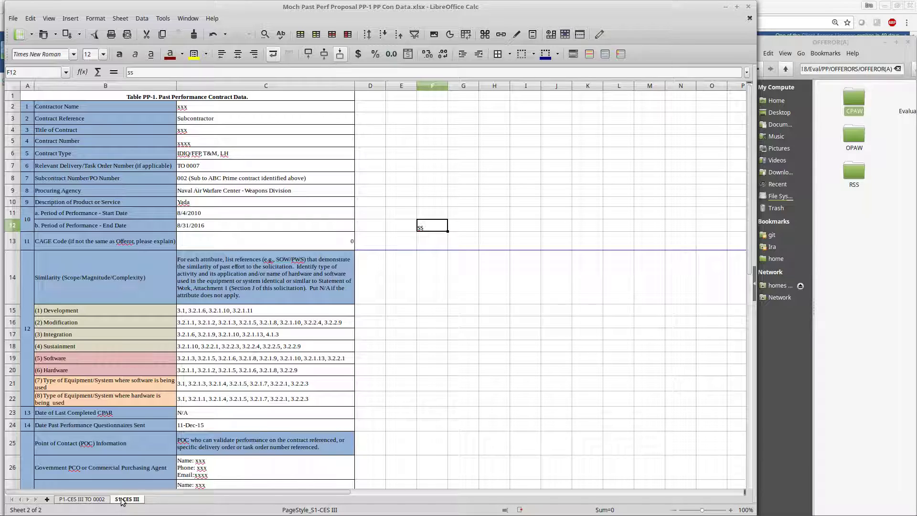
pyautogui.click(195, 108)
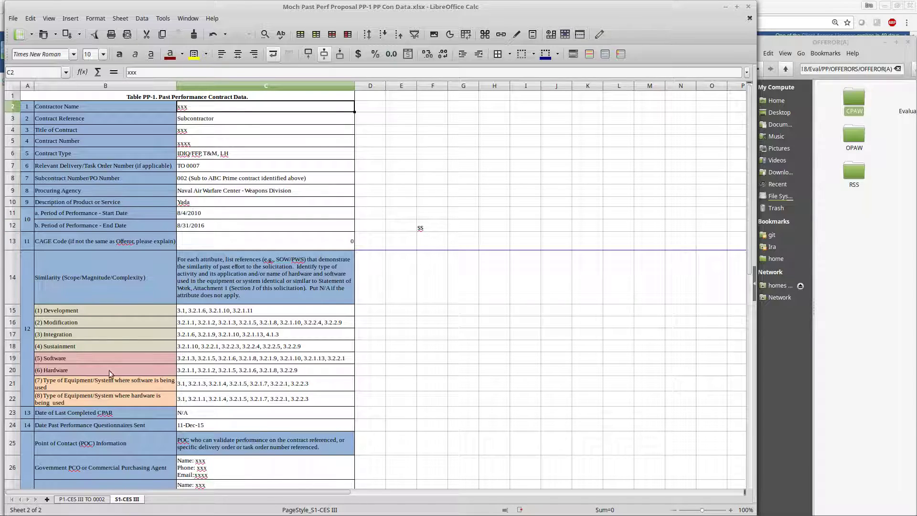
pyautogui.click(90, 502)
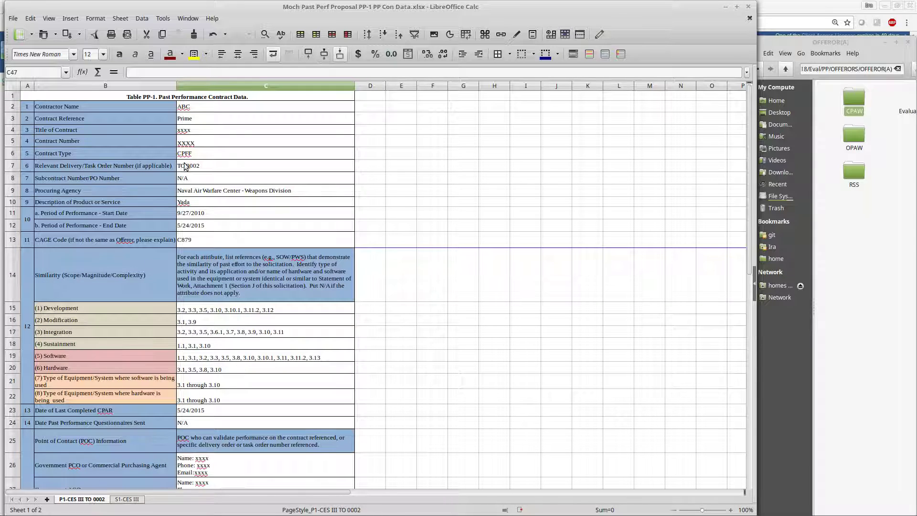
pyautogui.click(204, 108)
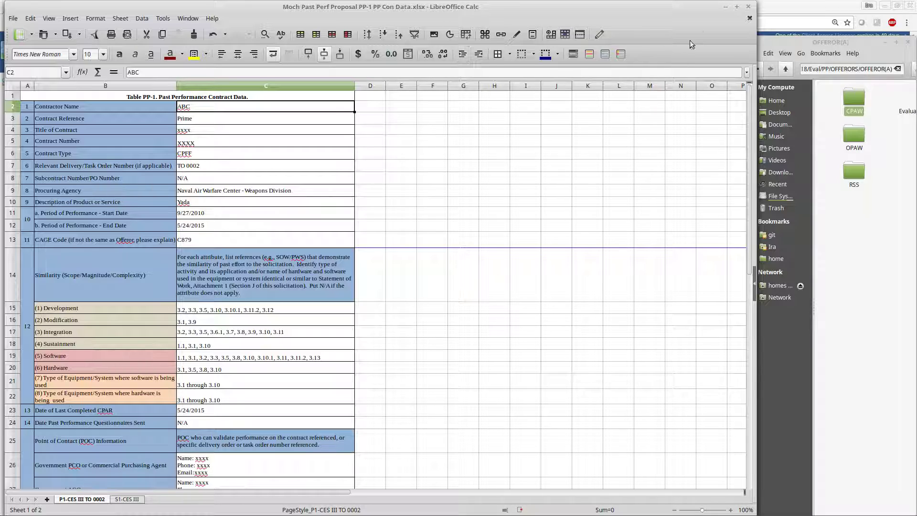
pyautogui.click(749, 10)
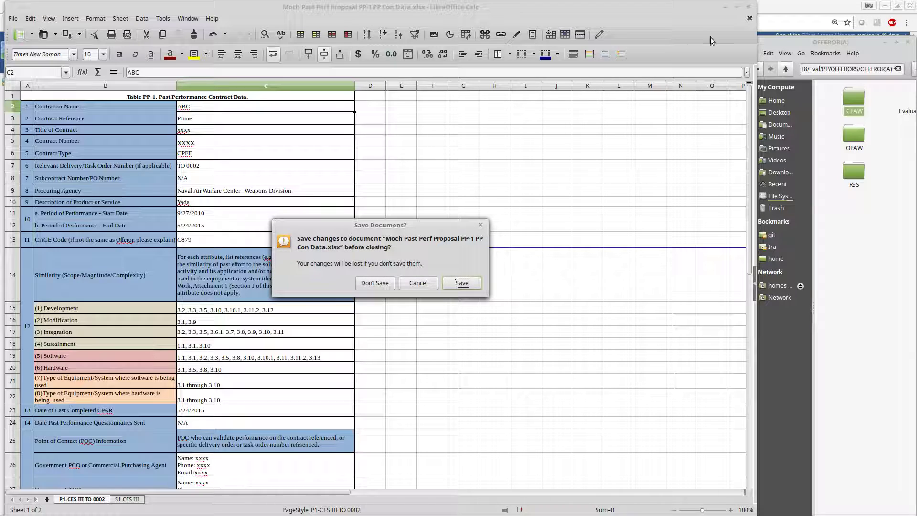
pyautogui.click(383, 285)
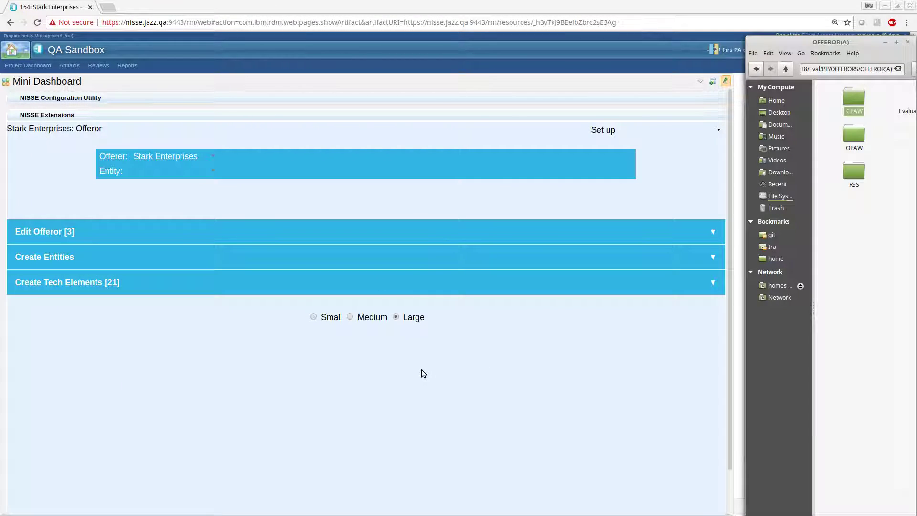
# Step: Switch the Stark Enterprises offeror's process to Relevancy Analysis
pyautogui.click(621, 130)
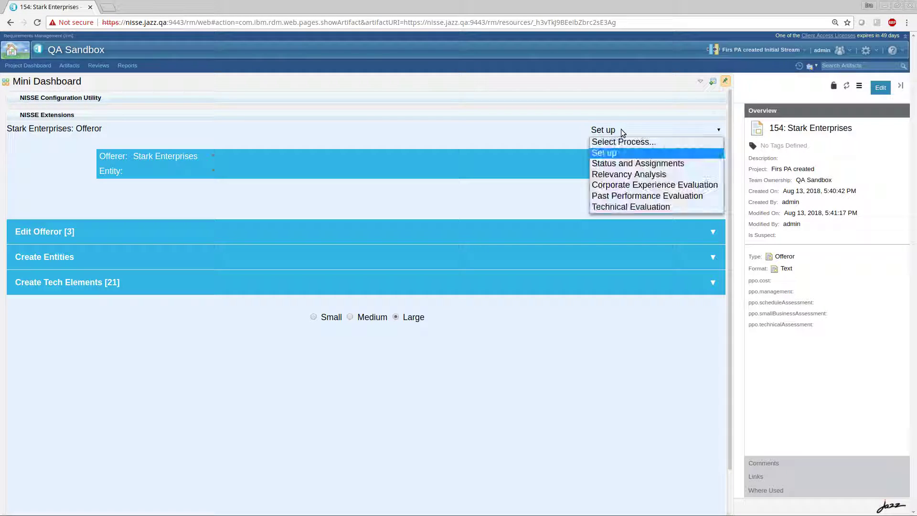
pyautogui.click(624, 167)
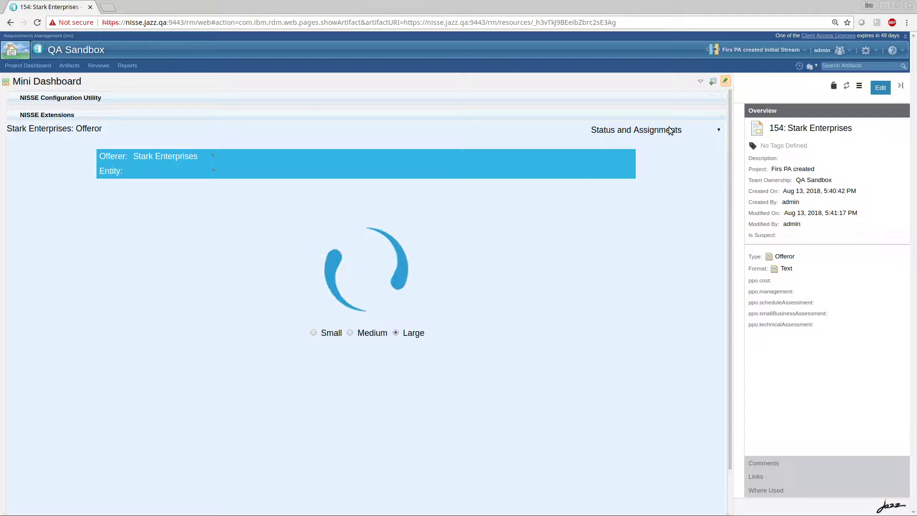
pyautogui.click(709, 130)
pyautogui.click(637, 174)
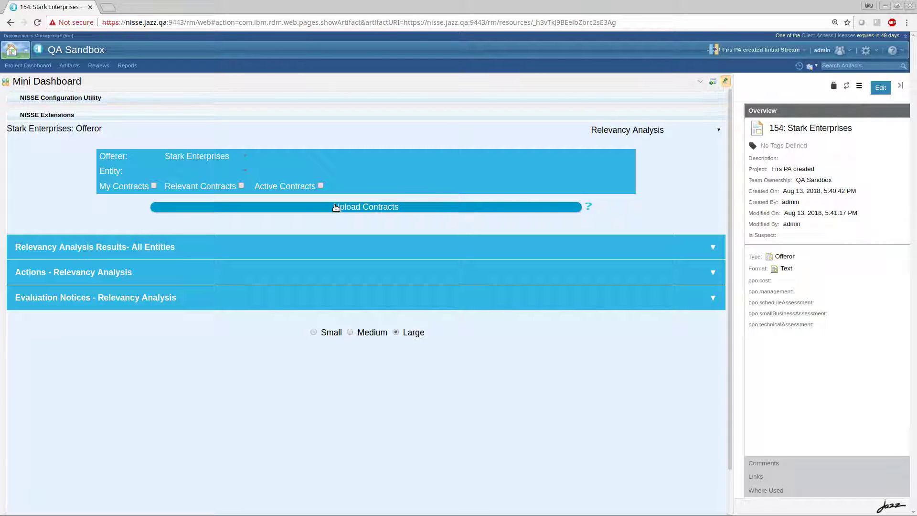
# Step: Upload the PP-1 workbook "Moch Past Perf Proposal PP-1 PP Con Data.xlsx" from the Mock Documents PP folder as the offeror's contracts
pyautogui.click(336, 207)
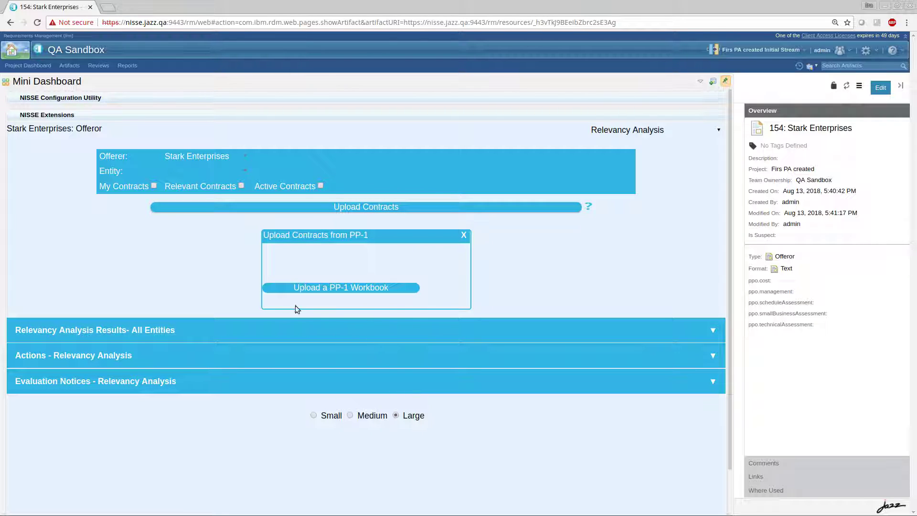
pyautogui.click(361, 289)
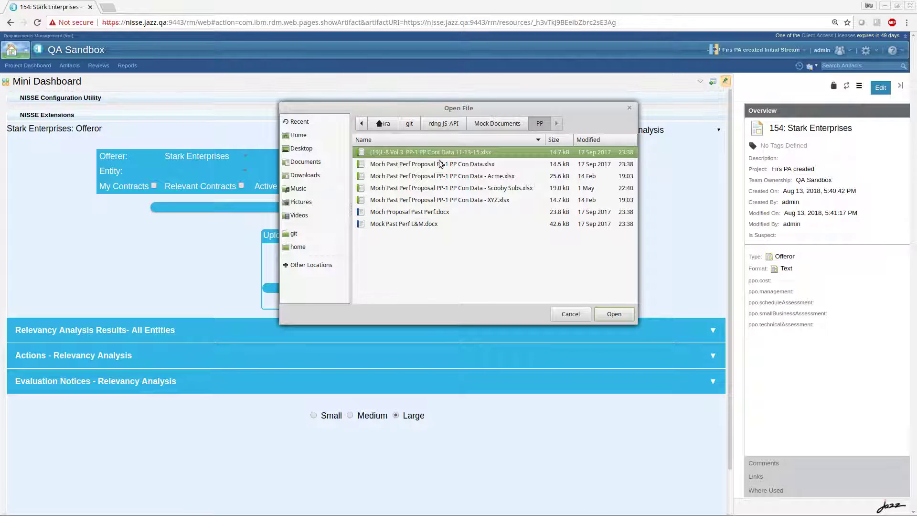
pyautogui.click(481, 125)
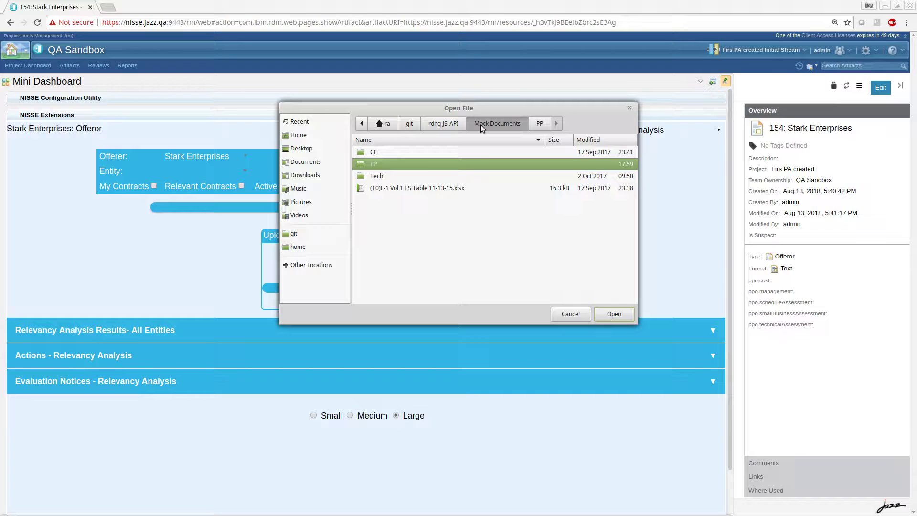
pyautogui.click(539, 122)
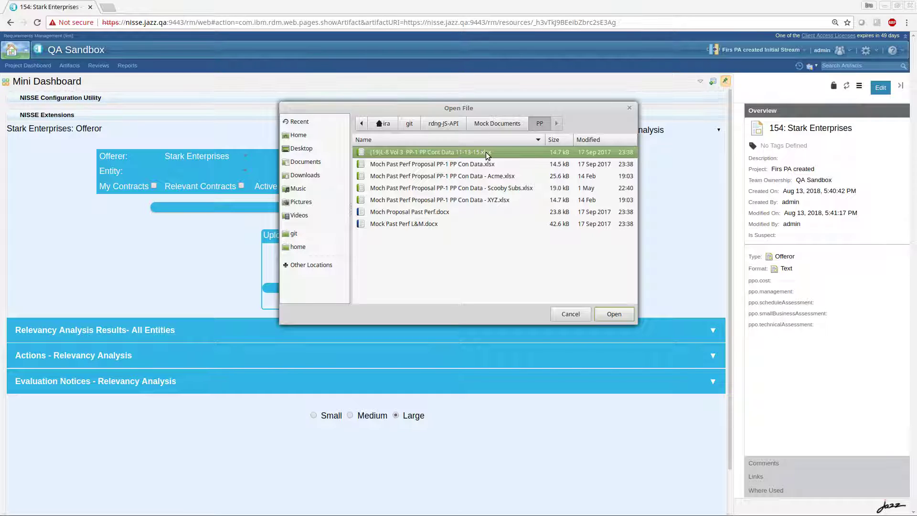
pyautogui.click(477, 165)
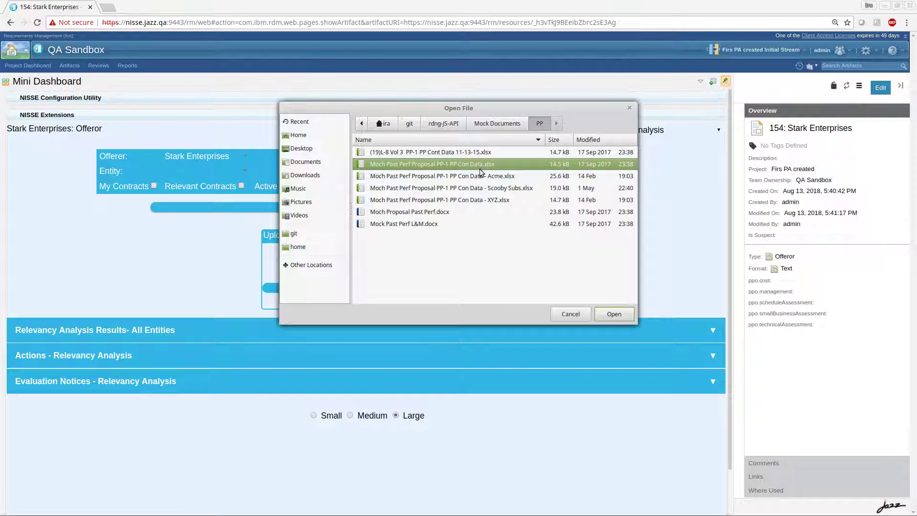
pyautogui.click(614, 315)
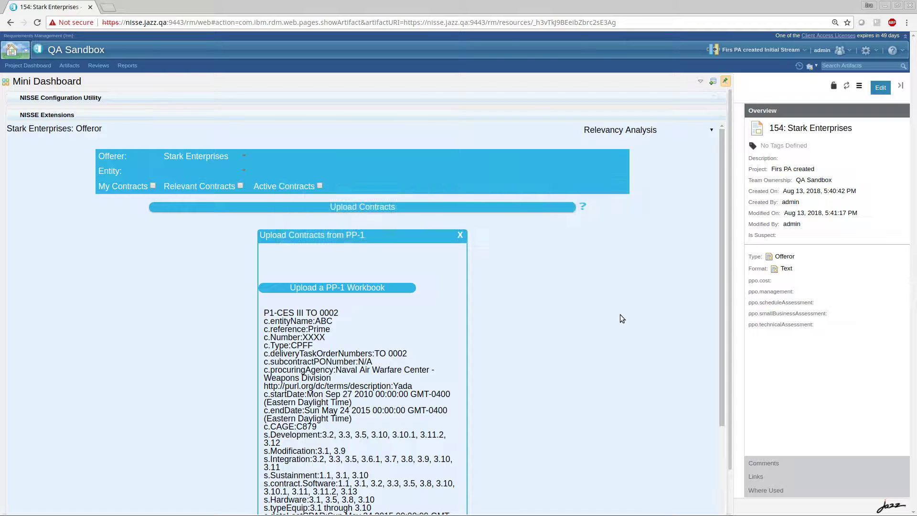
# Step: Review the contract data imported from both workbook sheets, including entity names and similarity sections, and close the upload results
pyautogui.scroll(-6, 618, 306)
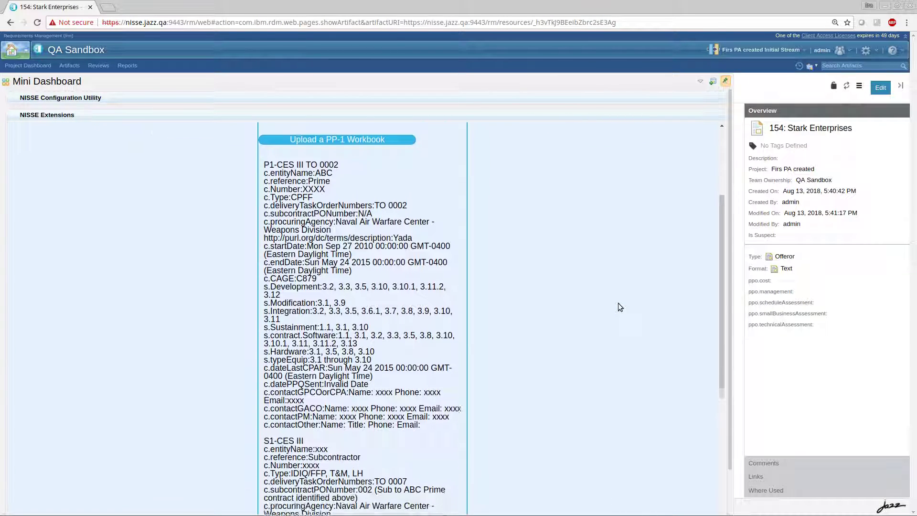
pyautogui.scroll(3, 619, 303)
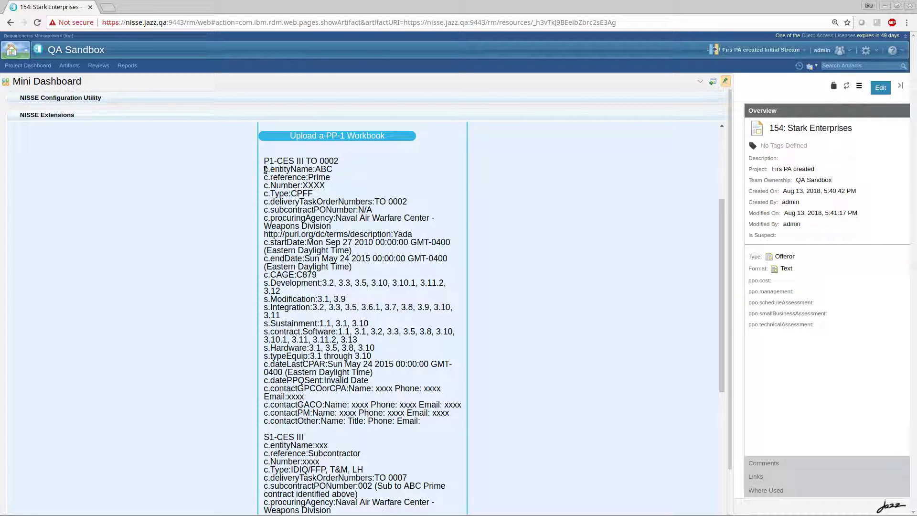
pyautogui.moveTo(264, 169); pyautogui.dragTo(363, 158)
pyautogui.scroll(-1, 365, 160)
pyautogui.scroll(-10, 365, 160)
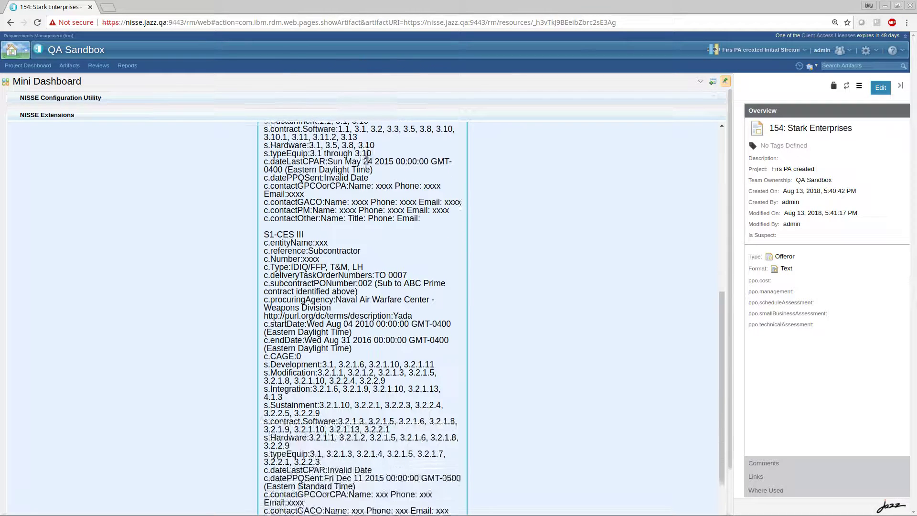
pyautogui.scroll(15, 366, 163)
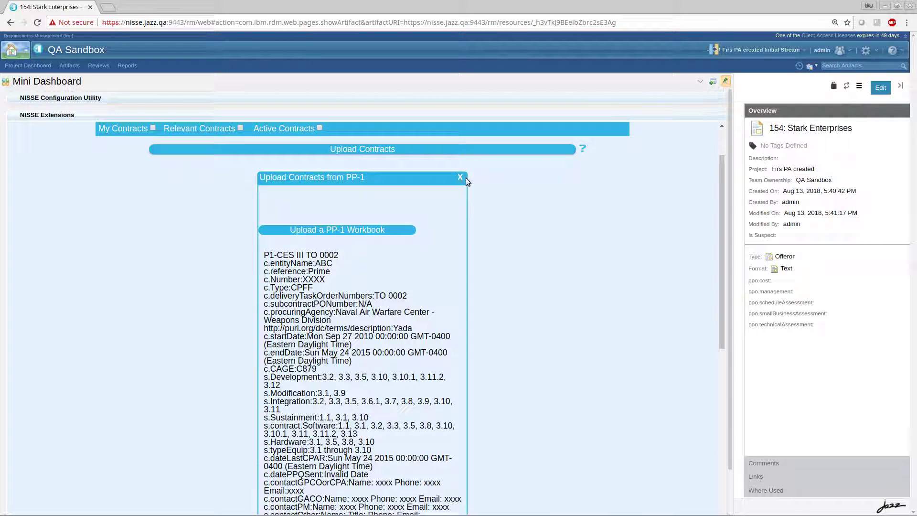
pyautogui.click(461, 178)
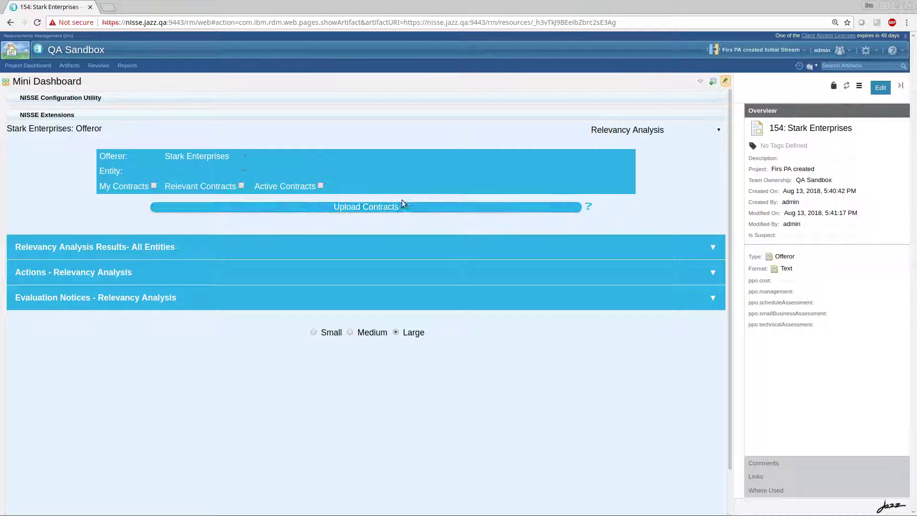
# Step: Select entity ABC under Stark Enterprises and open its contract P1-CES III TO 0002
pyautogui.click(242, 173)
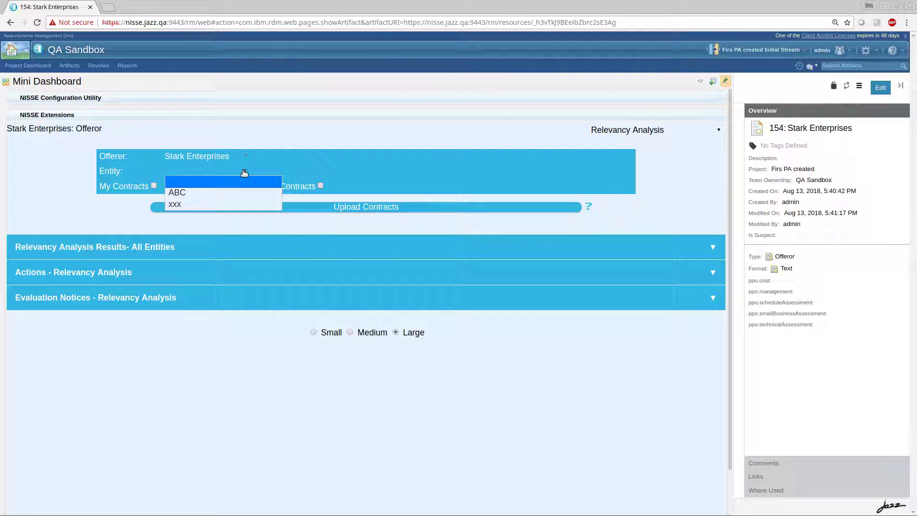
pyautogui.click(217, 192)
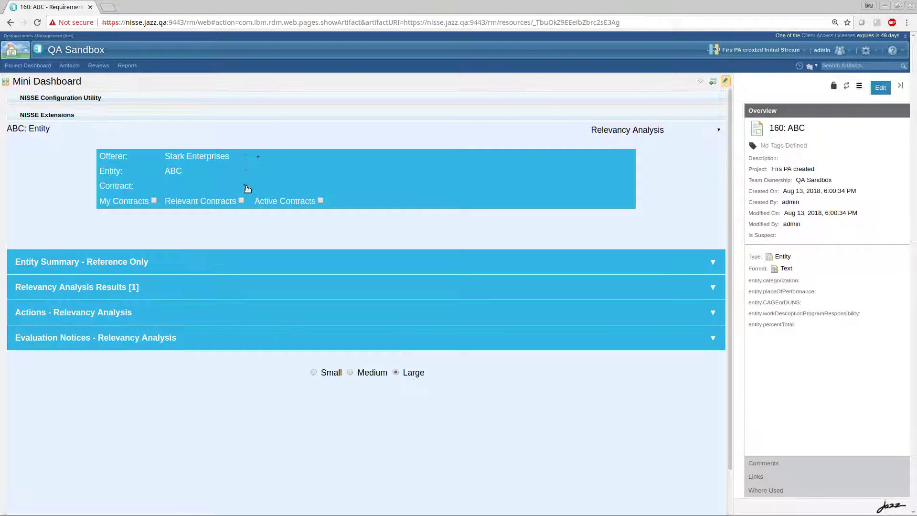
pyautogui.click(246, 187)
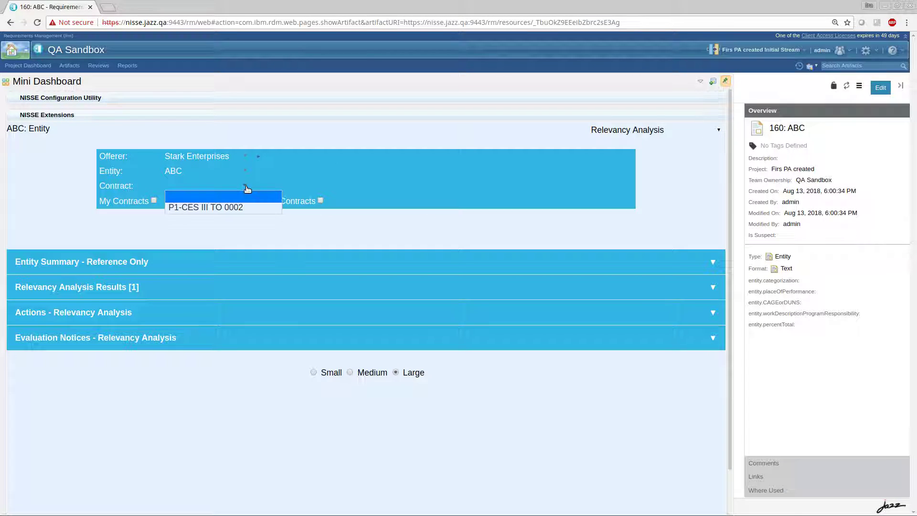
pyautogui.click(236, 209)
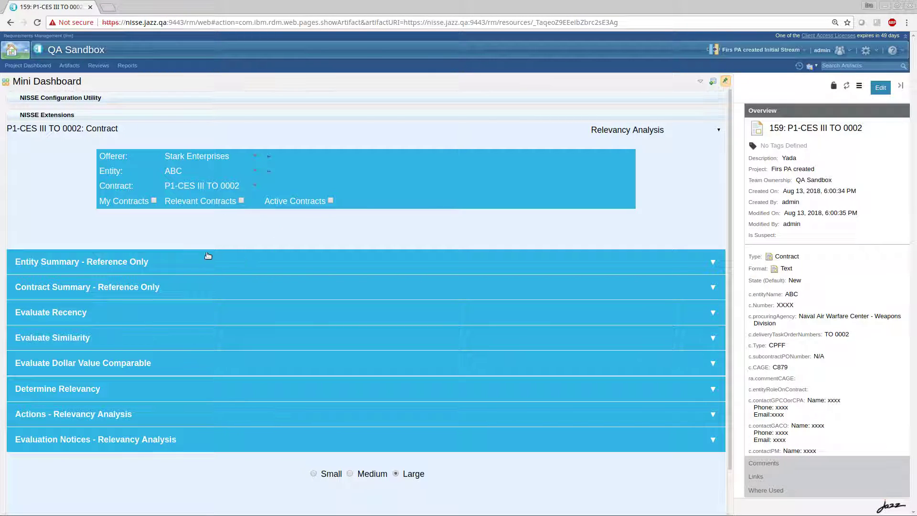
# Step: Examine the contract's Entity Summary and Contract Summary reference sections, collapsing each one after viewing
pyautogui.click(226, 266)
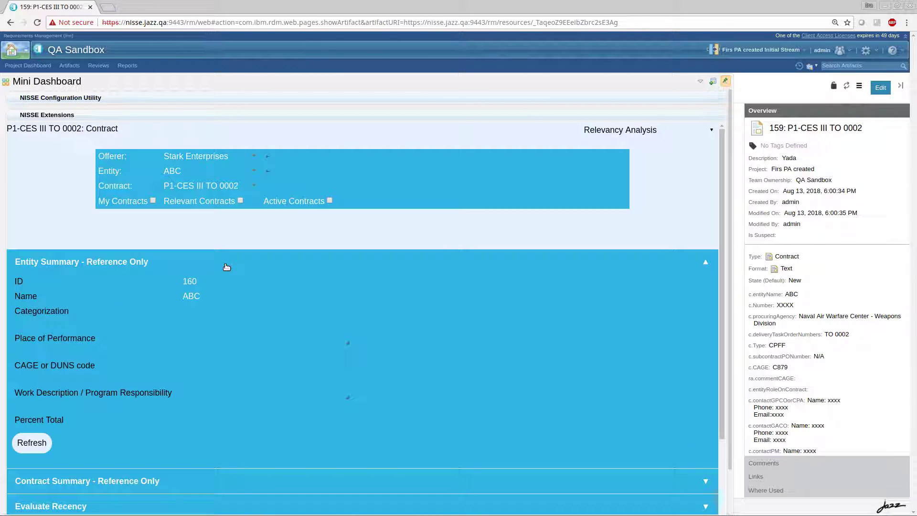
pyautogui.doubleClick(189, 295)
pyautogui.click(704, 265)
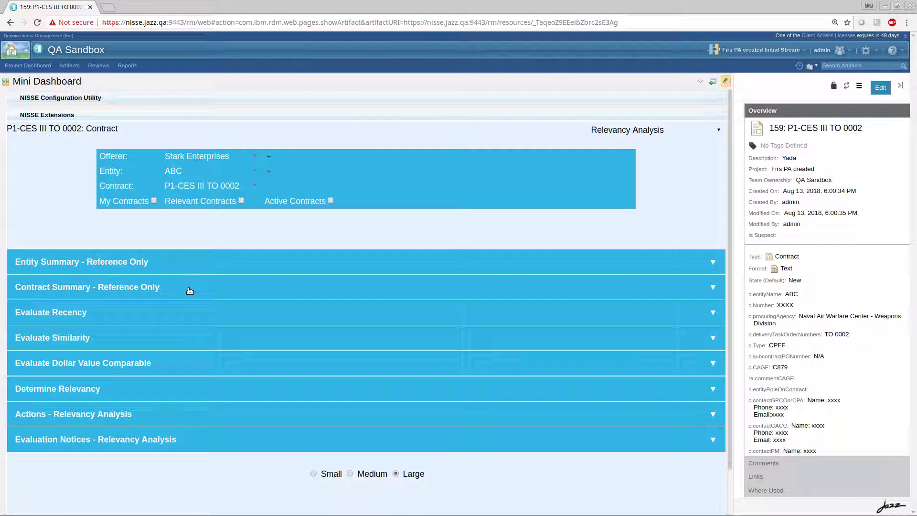
pyautogui.click(189, 287)
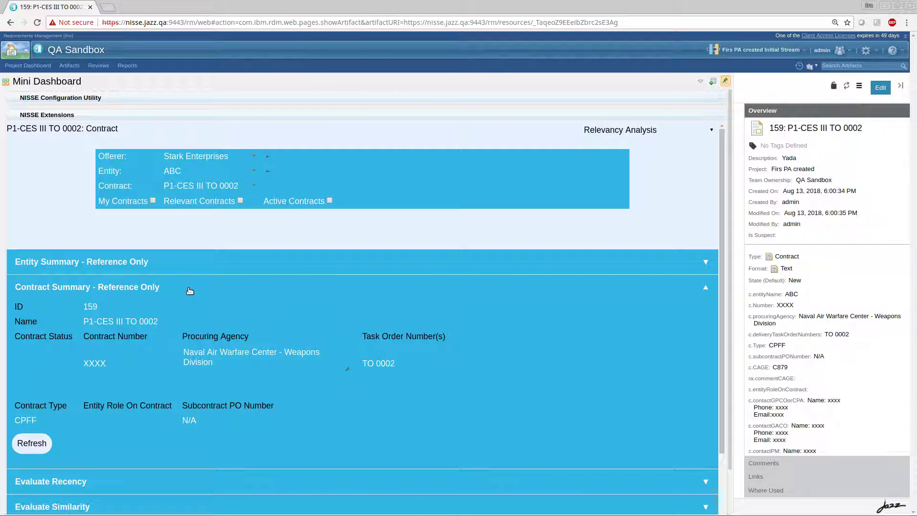
pyautogui.scroll(-1, 239, 293)
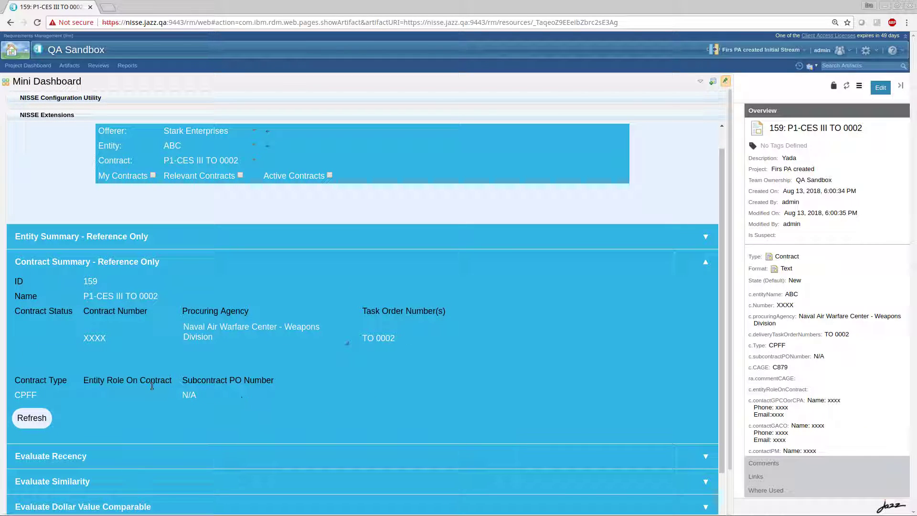
pyautogui.click(706, 265)
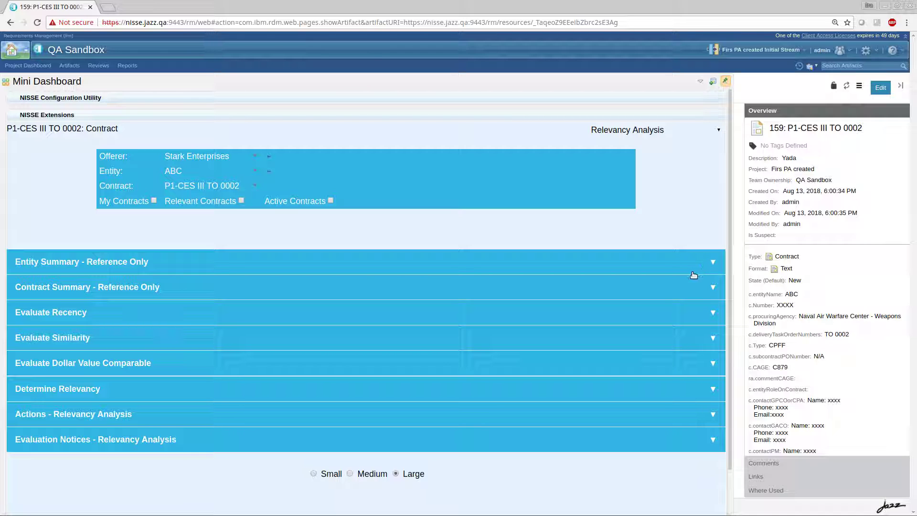
pyautogui.click(691, 283)
pyautogui.click(691, 282)
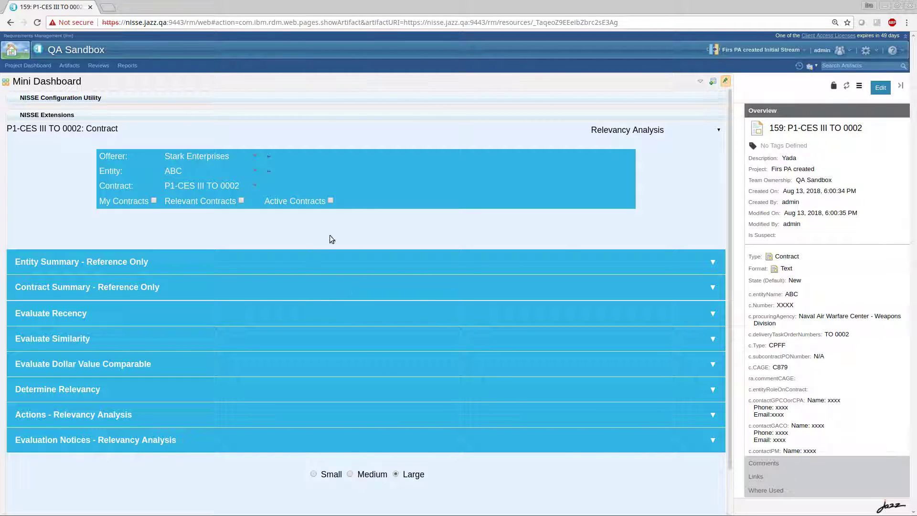
# Step: Look through the contract's recency, similarity, dollar value, relevancy, actions and evaluation notices sections, collapsing each one after viewing
pyautogui.click(212, 313)
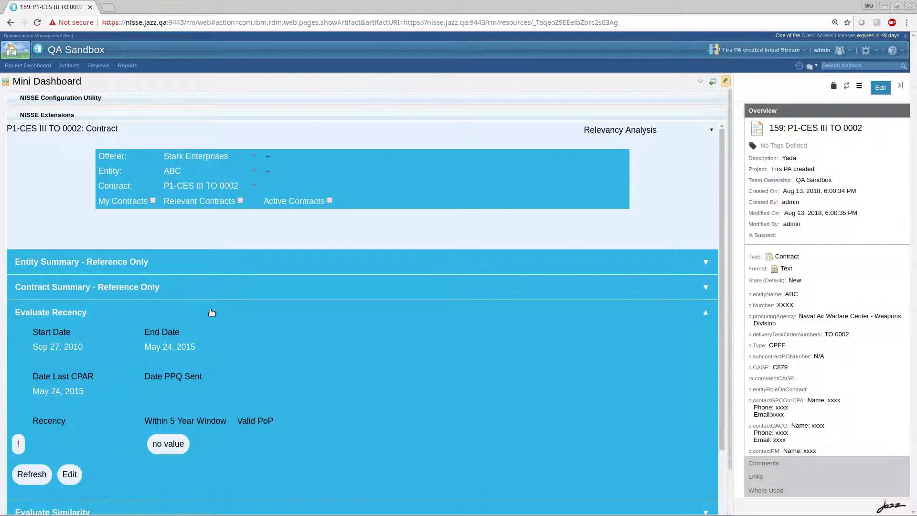
pyautogui.click(211, 312)
pyautogui.click(190, 338)
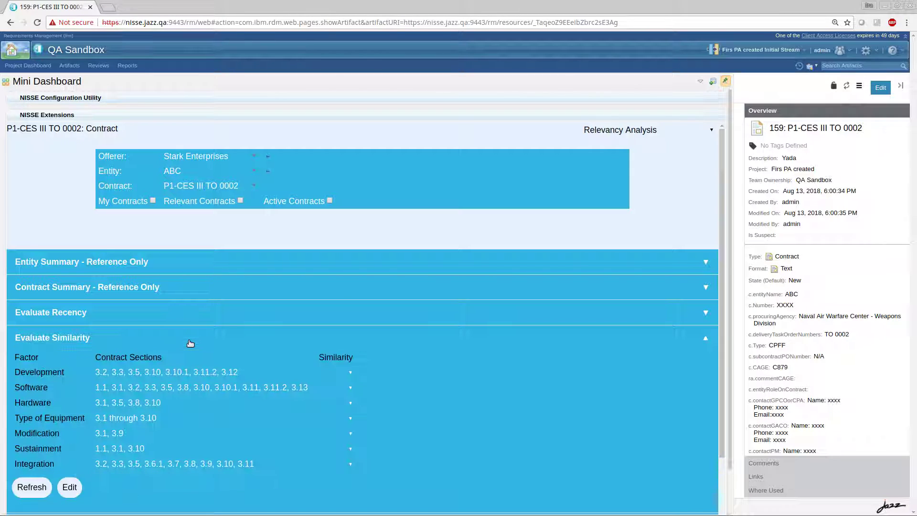
pyautogui.click(191, 343)
pyautogui.click(181, 362)
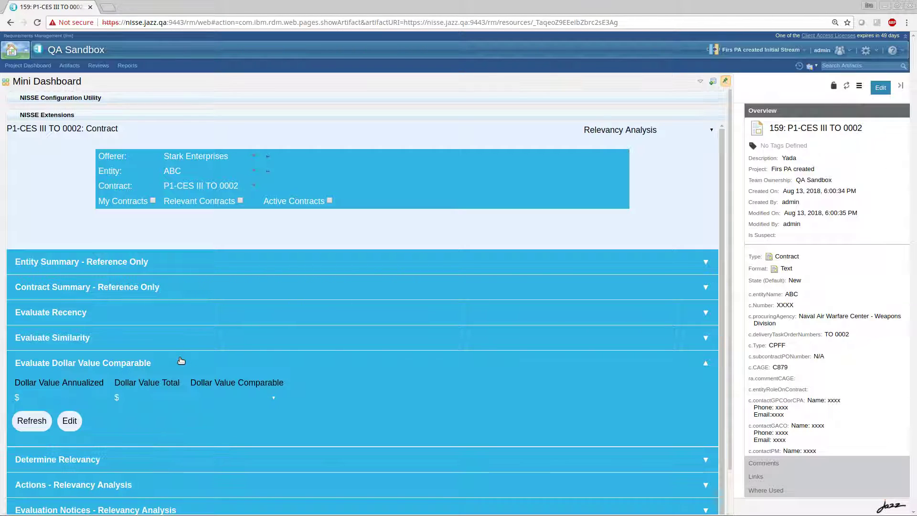
pyautogui.click(181, 360)
pyautogui.click(177, 385)
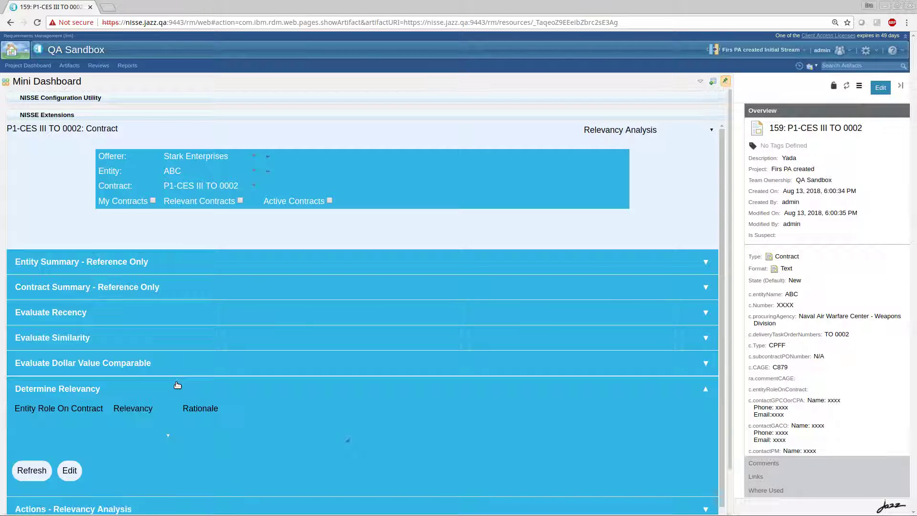
pyautogui.click(178, 385)
pyautogui.click(174, 411)
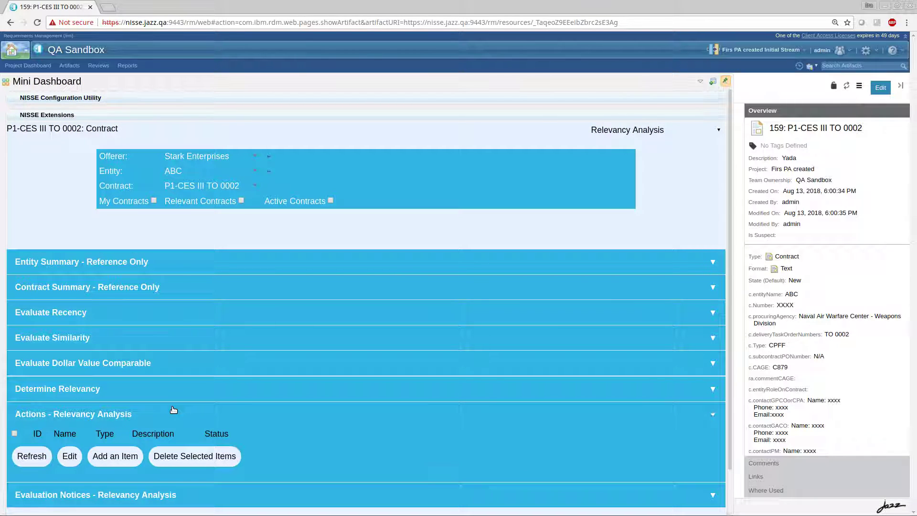
pyautogui.click(173, 410)
pyautogui.click(190, 438)
pyautogui.click(190, 437)
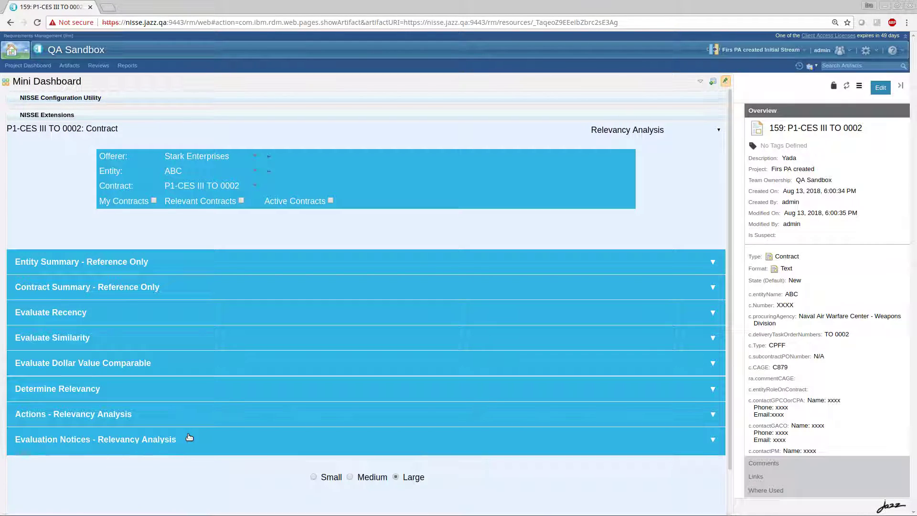